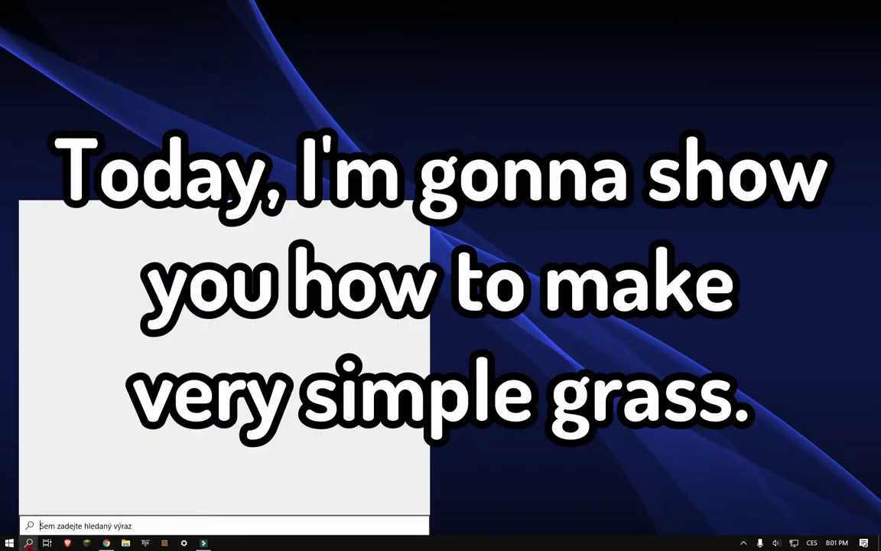
Search 'blender' in the Windows Start menu, launch it, and close the splash screen.
click(28, 542)
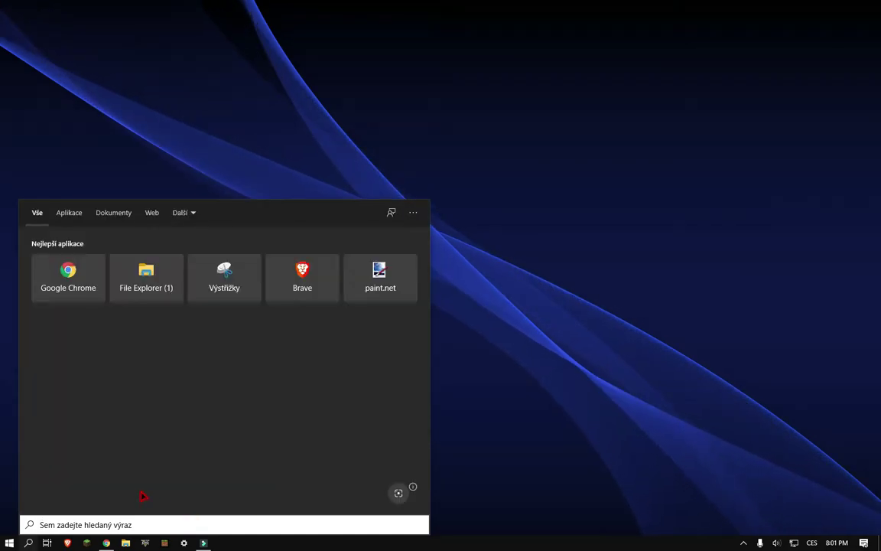
text(blend)
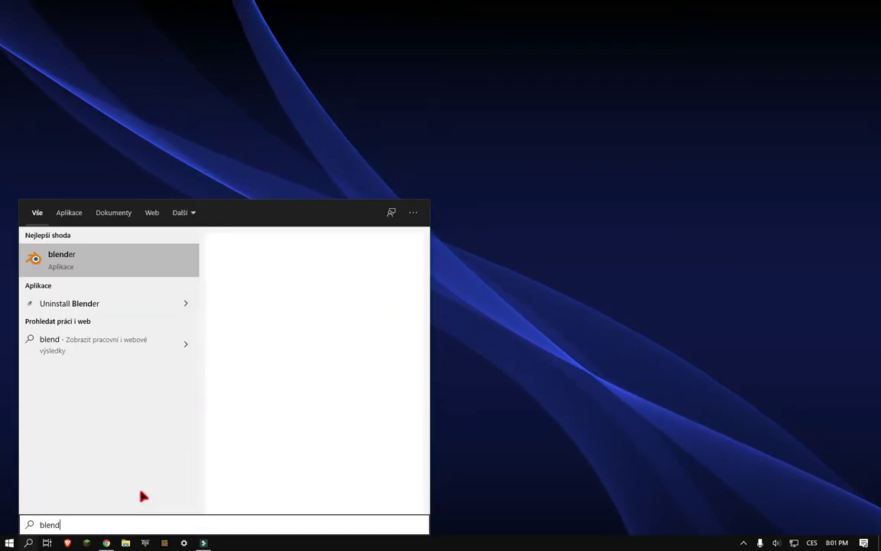
text(er)
key(Return)
click(364, 272)
Delete the default cube, reframe the view, and bring up the Add menu's object list.
key(x)
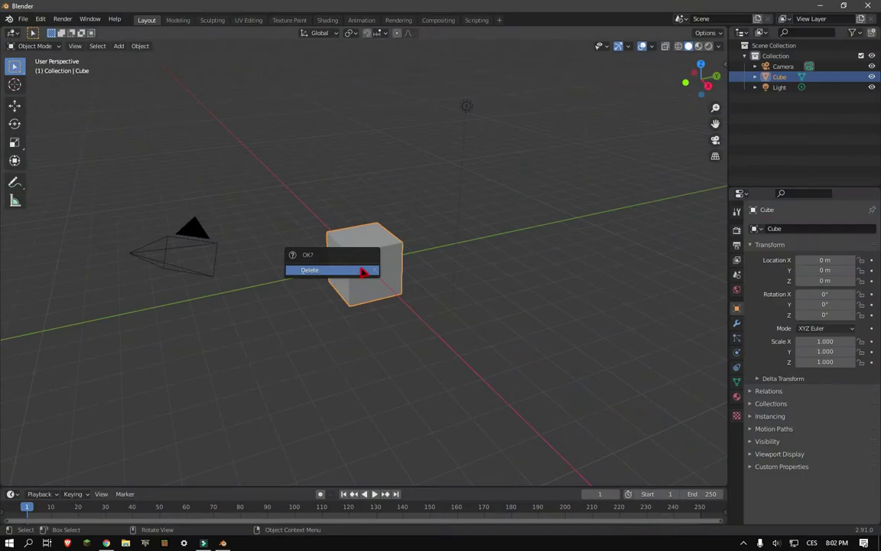
click(365, 271)
key(shift+grave)
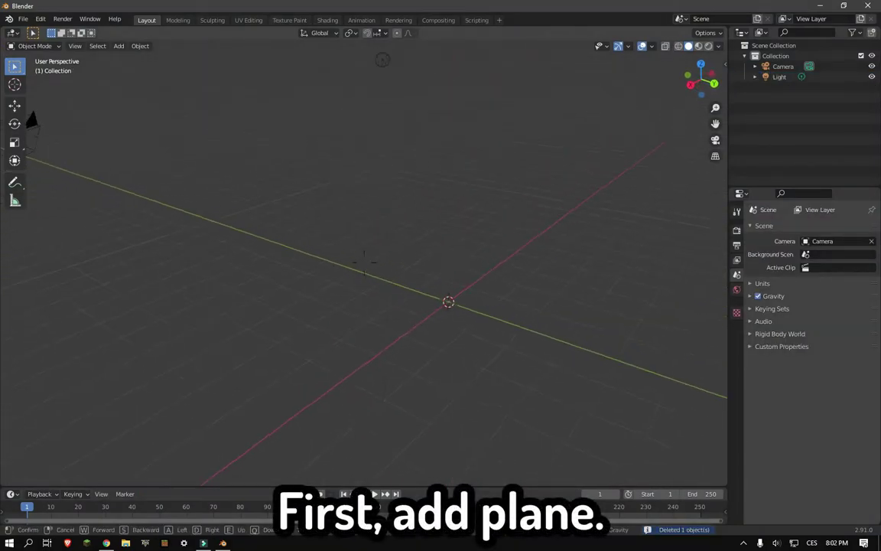
click(364, 262)
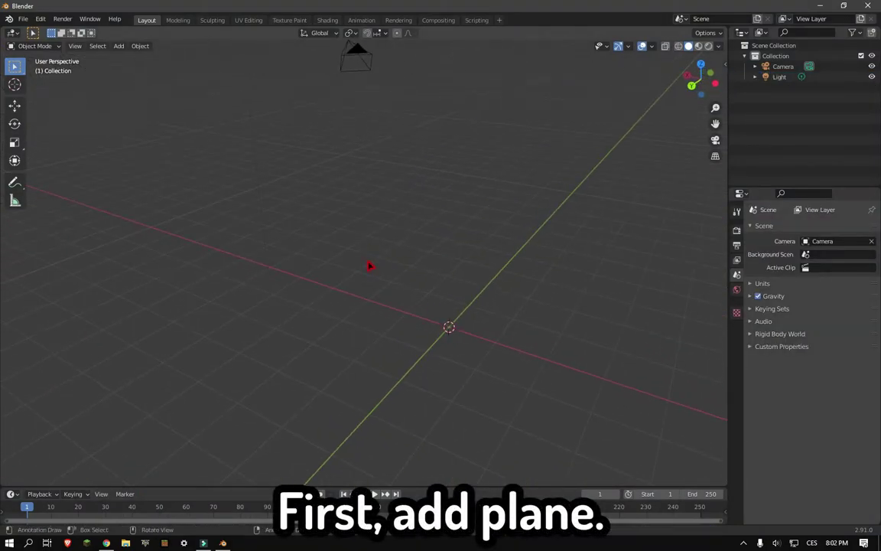
click(117, 46)
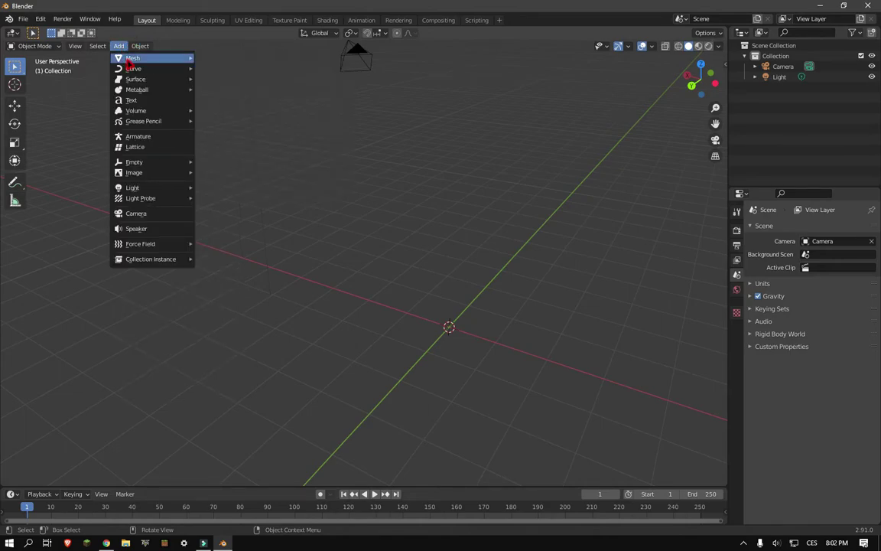
Add a plane mesh at the origin.
click(214, 58)
key(shift+grave)
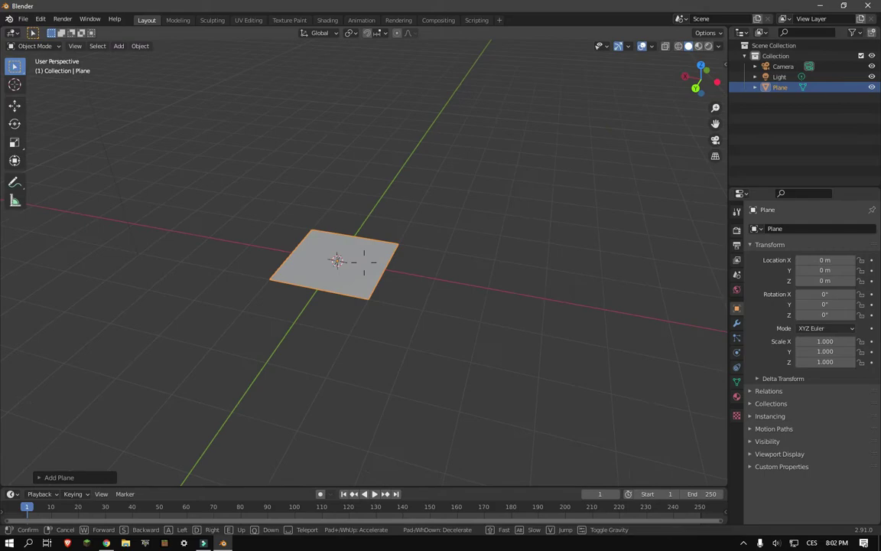
click(308, 261)
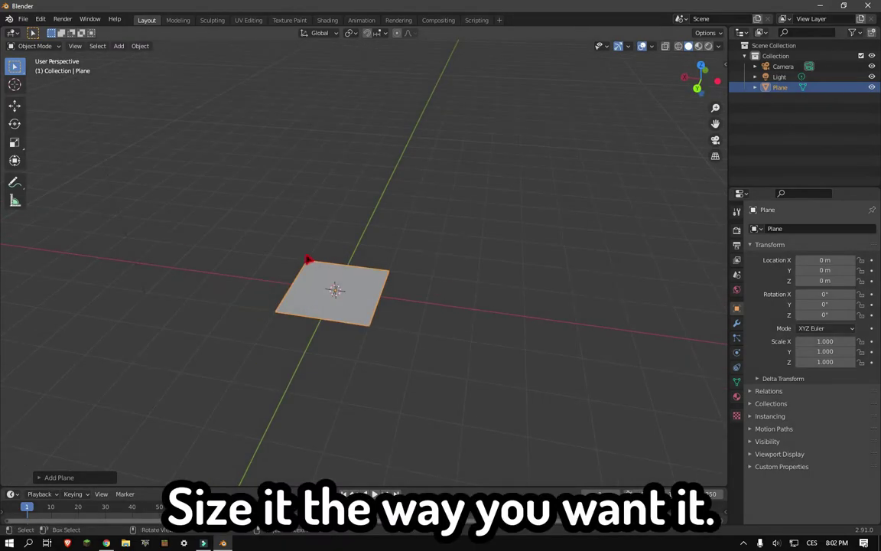
Scale the plane to 3.824 × 2.917 × 1.284 and reselect it.
click(17, 144)
drag(300, 287, 211, 268)
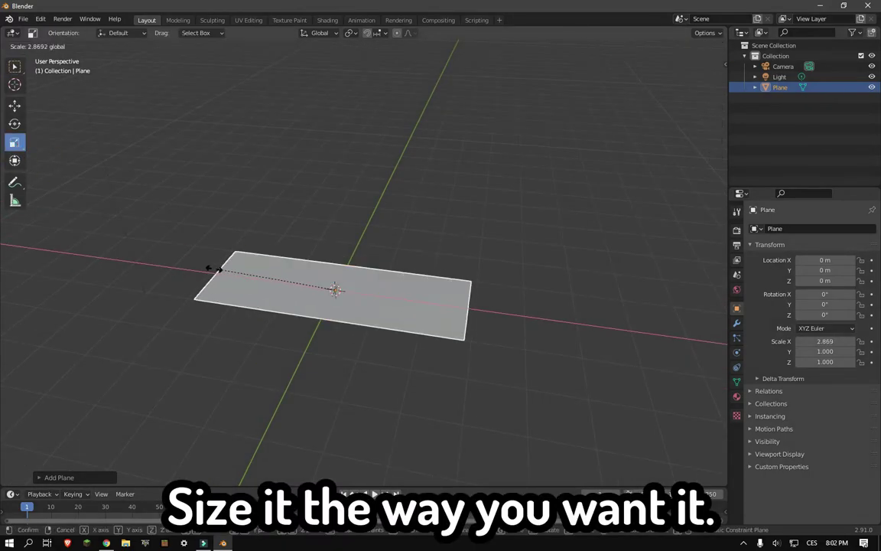
drag(323, 321, 311, 351)
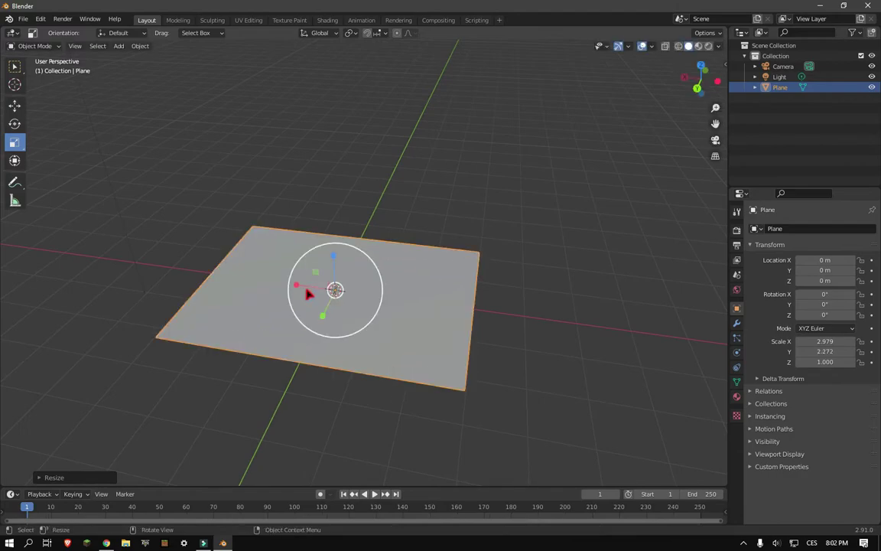
mouse_move(290, 289)
mouse_down()
mouse_move(275, 289)
mouse_move(285, 289)
mouse_up()
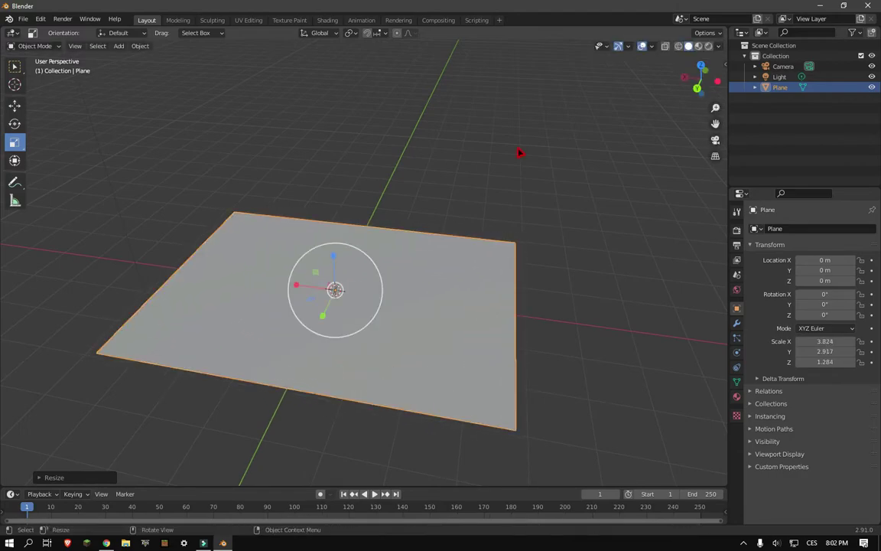
click(521, 152)
key(shift+grave)
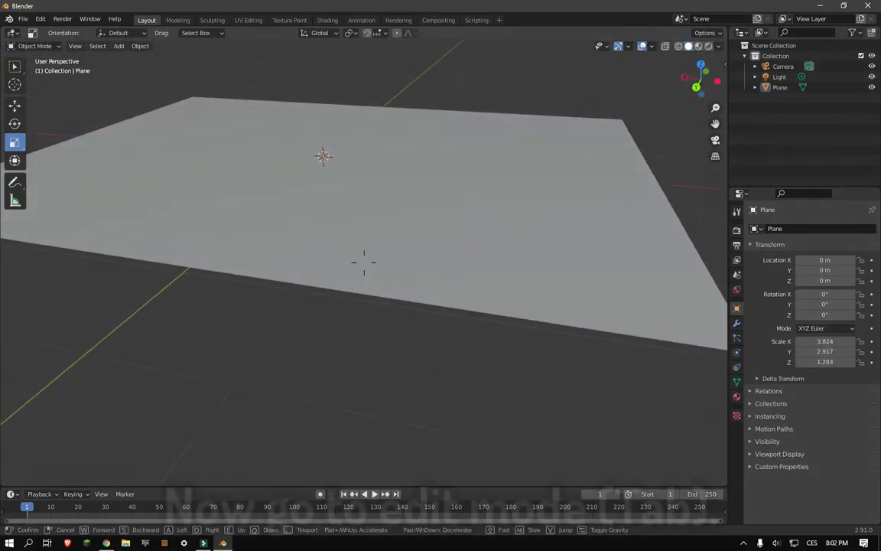
click(414, 325)
click(415, 325)
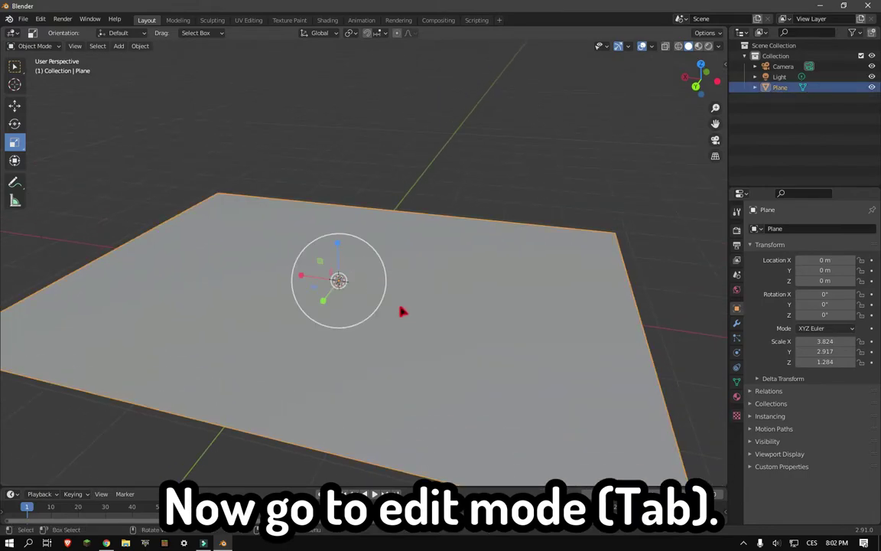
Put the plane into Edit Mode and look down on it from above.
click(43, 47)
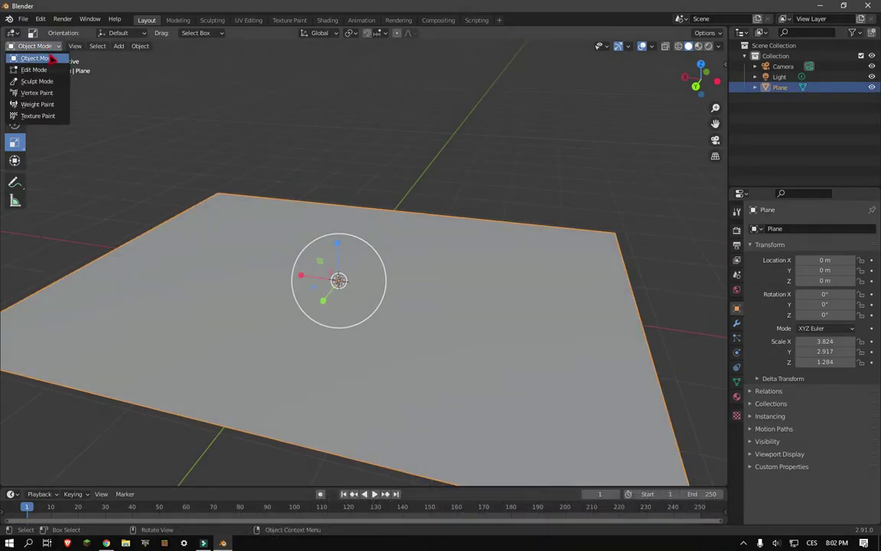
click(45, 70)
scroll(118, 76, down, 3)
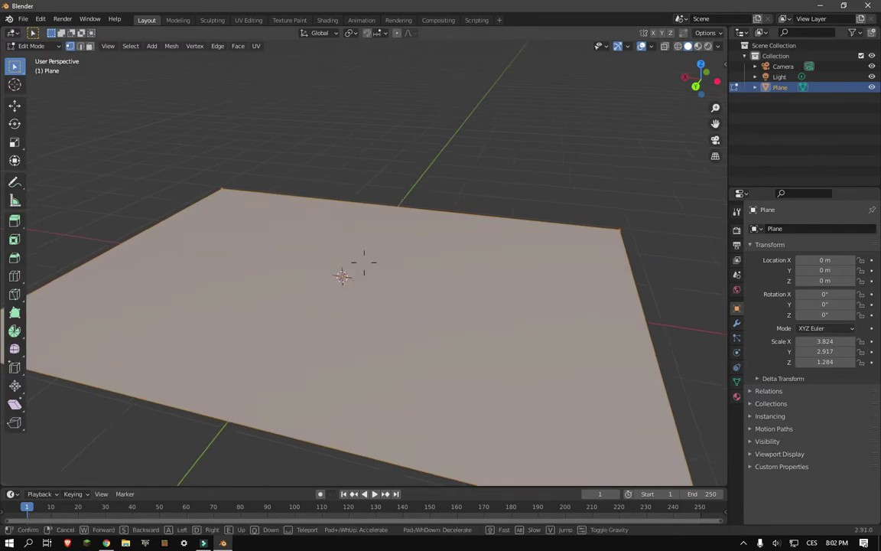
middle_drag(119, 76, 295, 240)
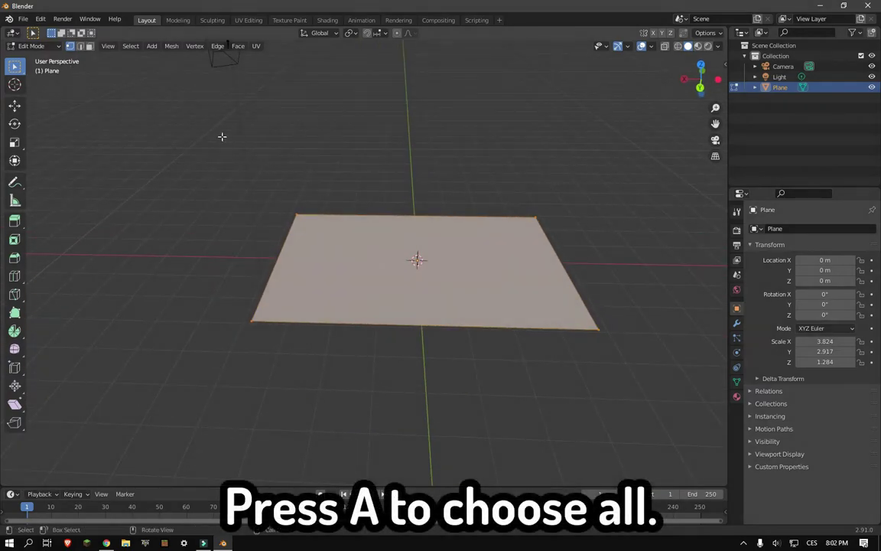
Subdivide the plane with 55 cuts and deselect all vertices.
right_click(364, 264)
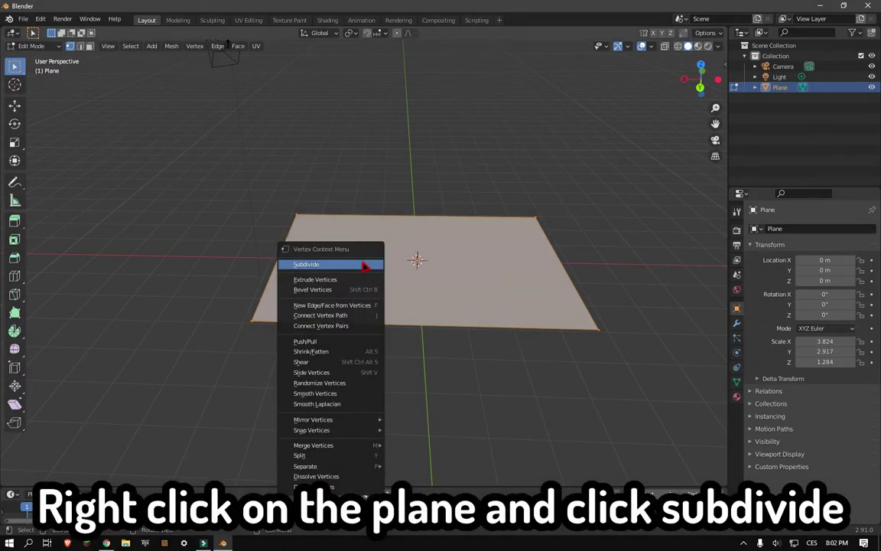
click(364, 264)
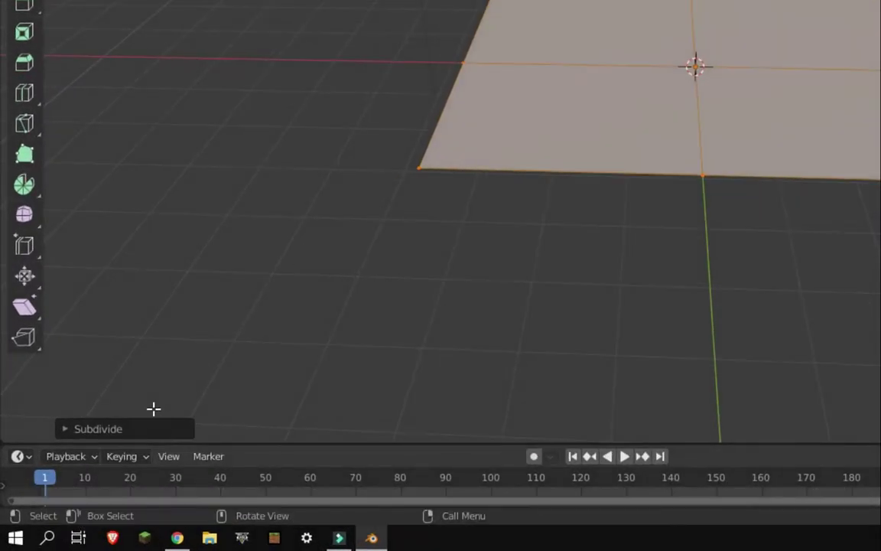
click(241, 307)
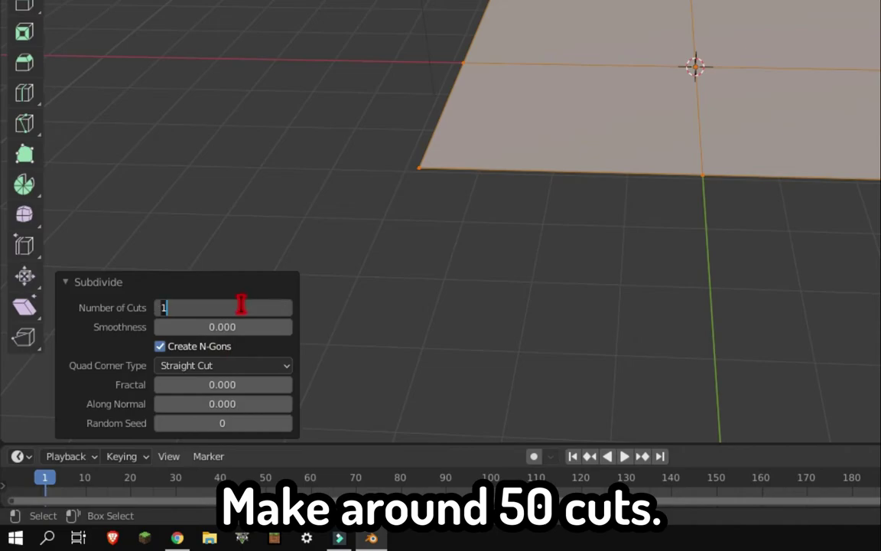
key(Return)
key(alt+a)
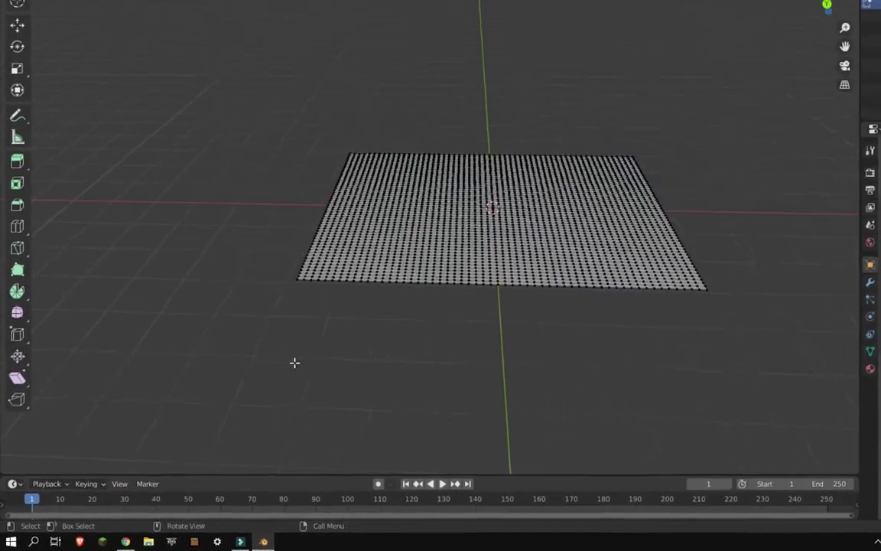
key(shift+grave)
key(w)
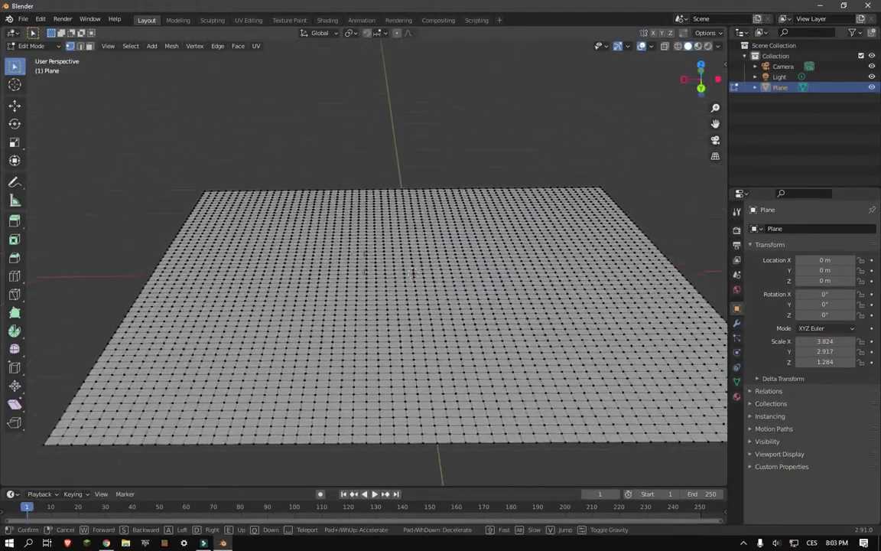
key(Return)
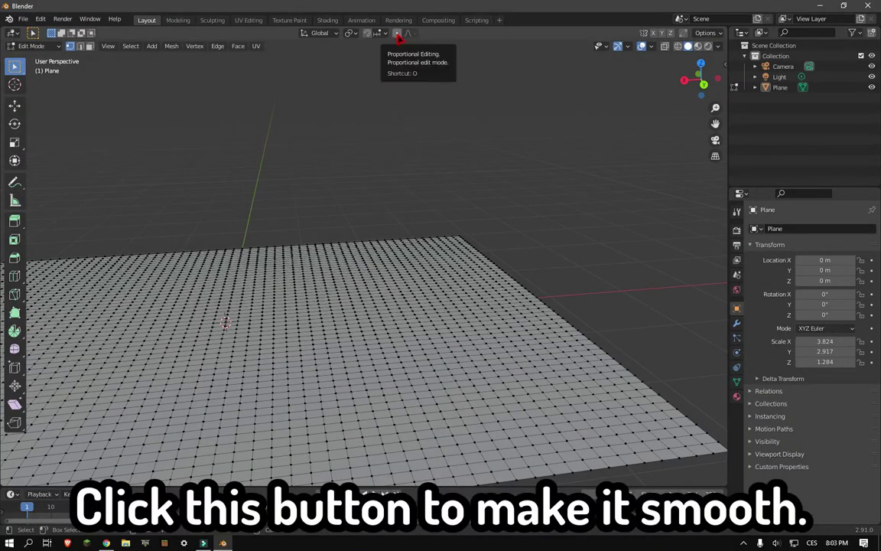
Enable proportional editing and raise a first smooth hill in the grid.
click(397, 34)
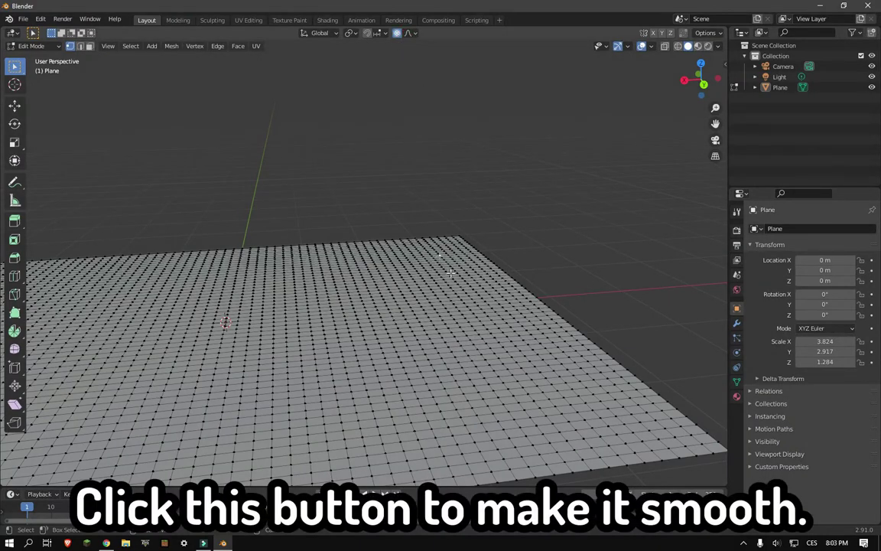
key(g)
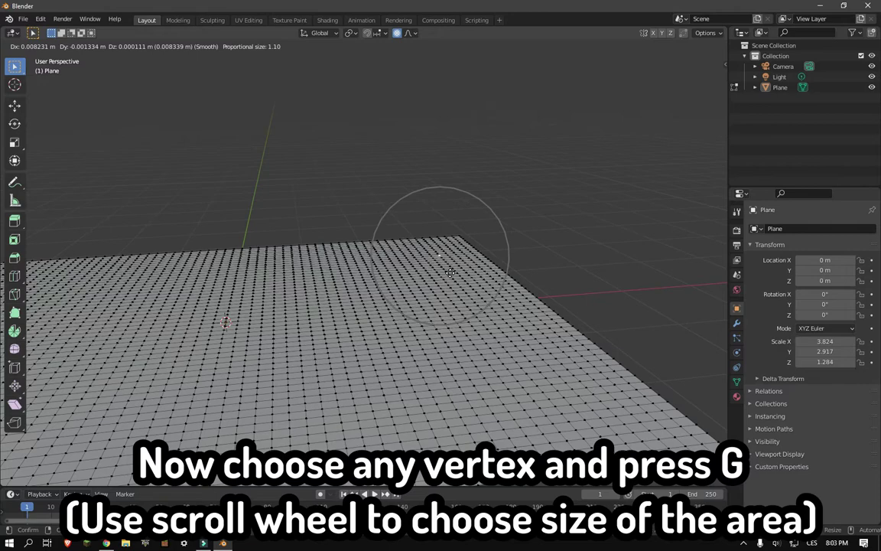
scroll(451, 267, down, 3)
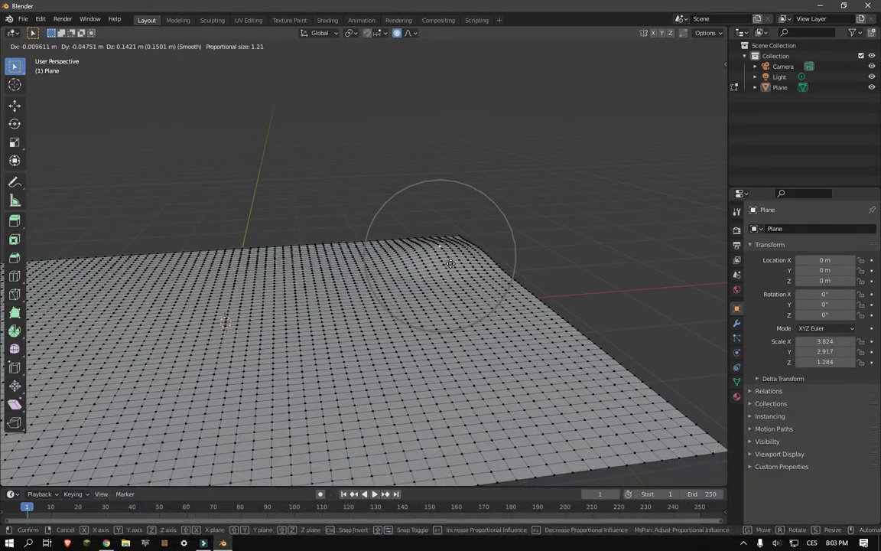
scroll(455, 260, down, 2)
scroll(456, 257, down, 5)
scroll(459, 253, down, 5)
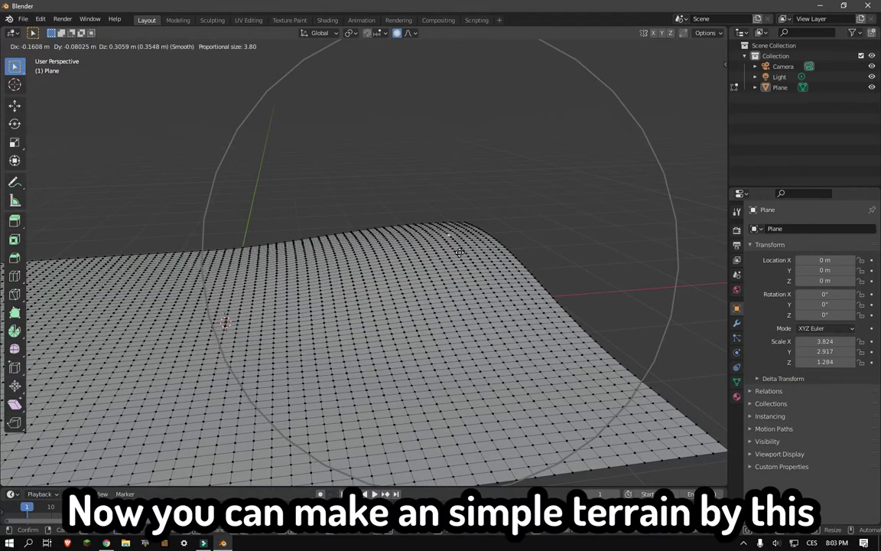
click(462, 258)
middle_drag(451, 243, 329, 286)
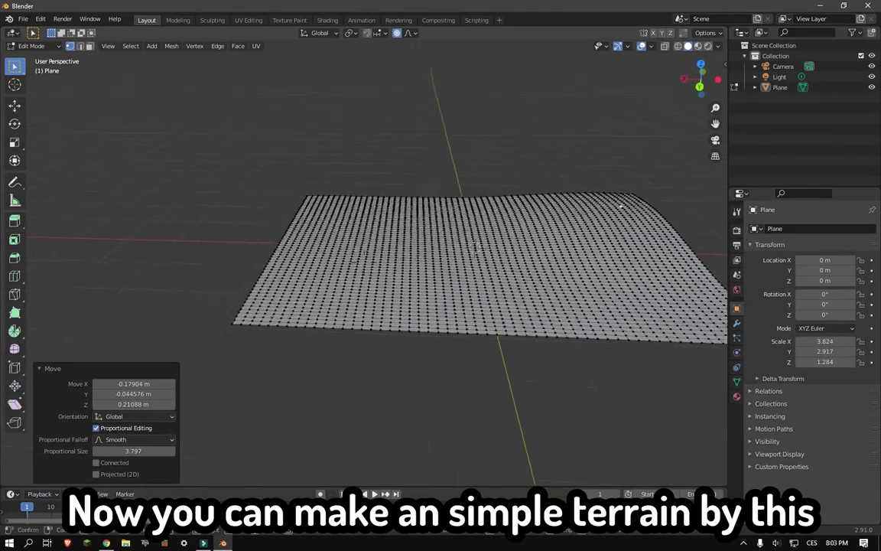
Move two more vertices with smooth falloff to form rolling terrain, then return to Object Mode.
key(g)
scroll(329, 286, up, 5)
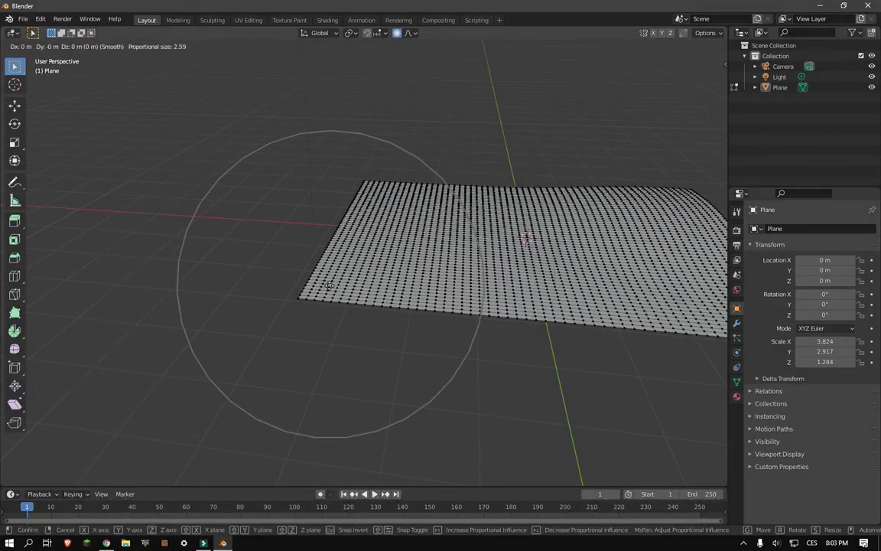
scroll(325, 283, up, 4)
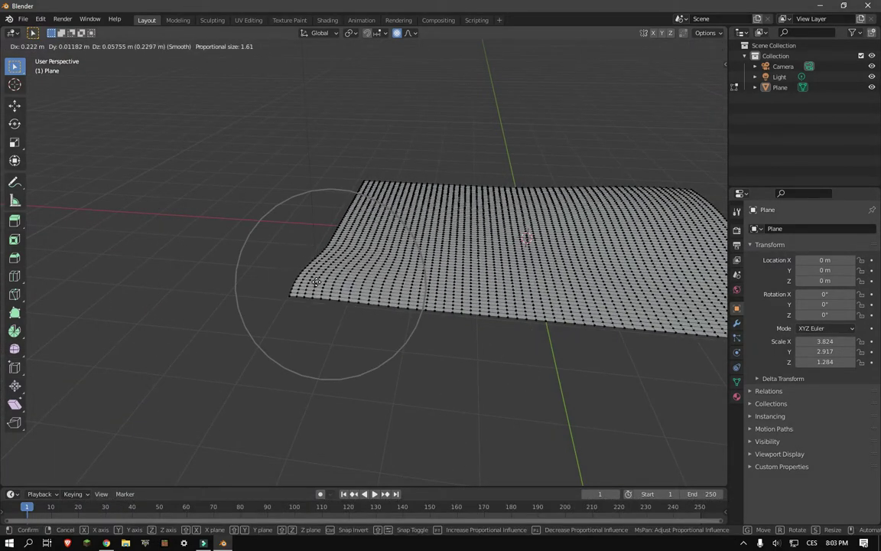
click(316, 281)
click(426, 204)
key(g)
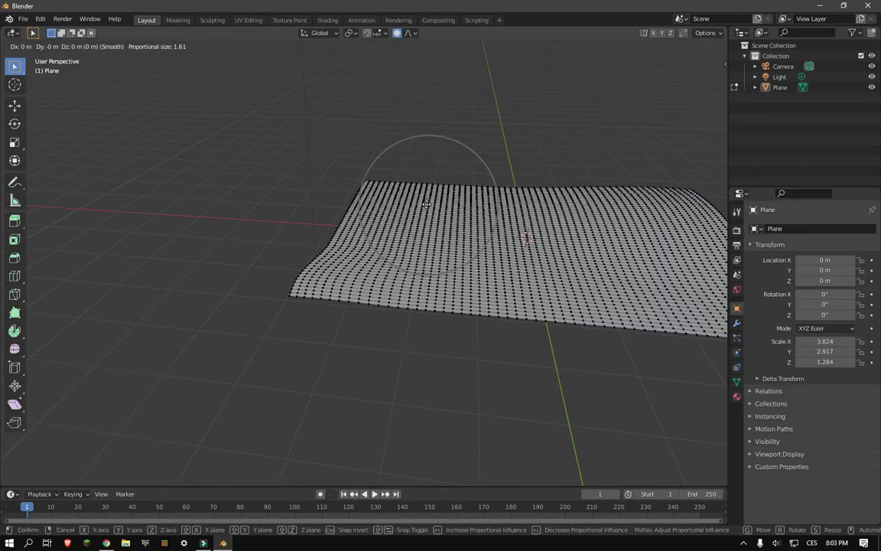
scroll(426, 204, down, 1)
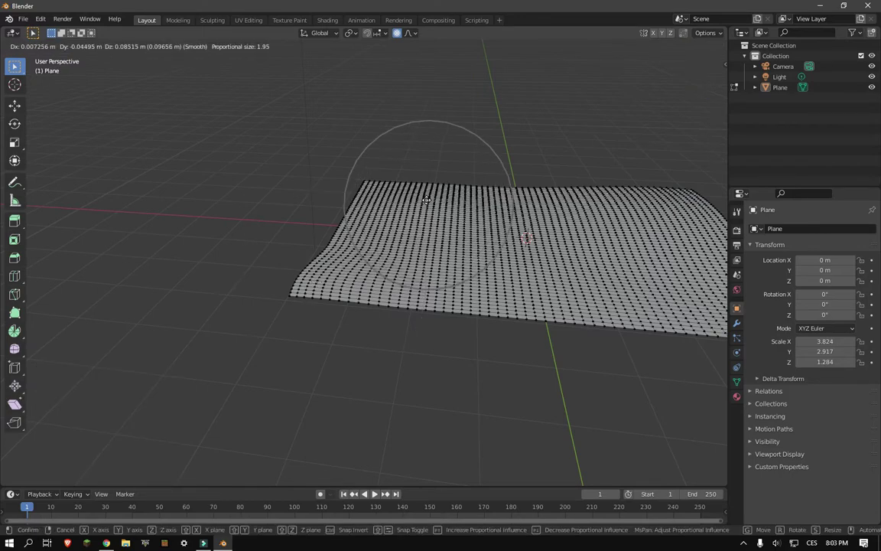
click(426, 200)
mouse_move(478, 144)
middle_down()
mouse_move(365, 264)
mouse_move(285, 230)
middle_up()
key(Tab)
scroll(654, 360, up, 4)
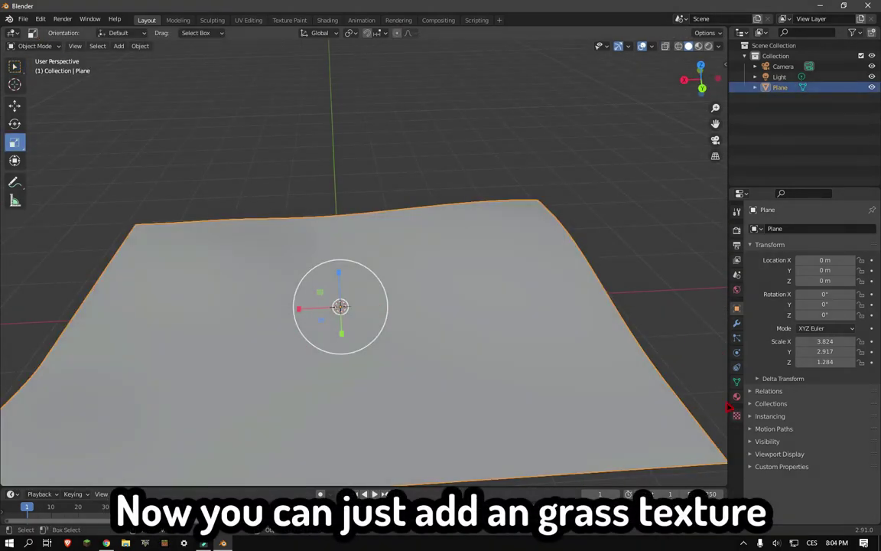
Create a new material with 'Green lush grass texture.jpg' as its Base Color image texture.
click(737, 396)
click(802, 273)
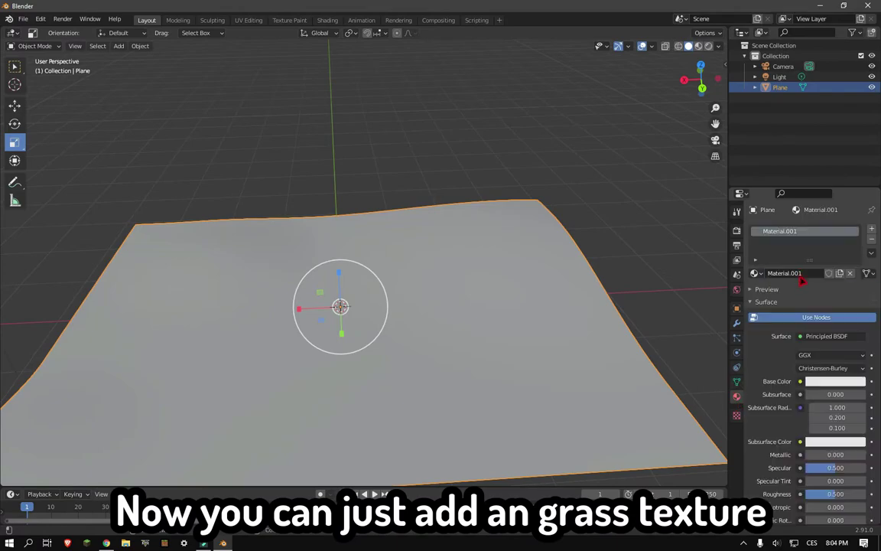
click(802, 383)
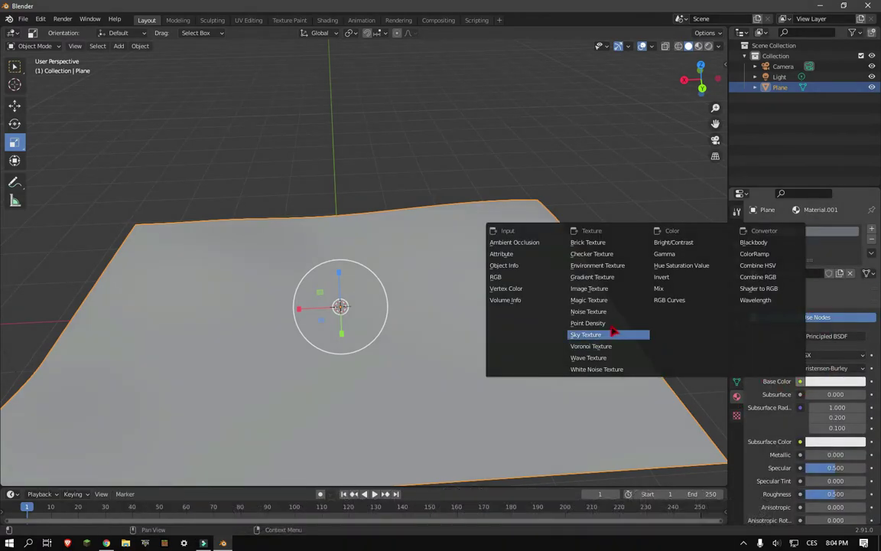
click(591, 288)
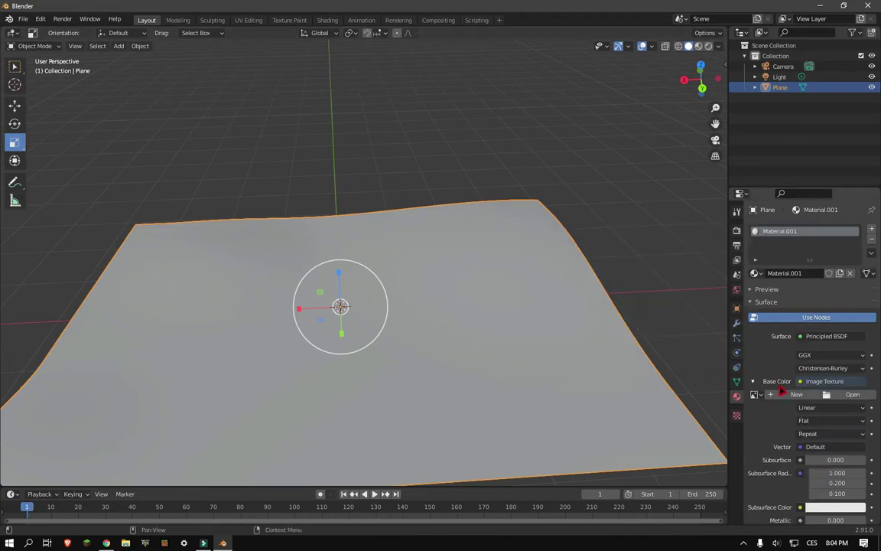
click(842, 396)
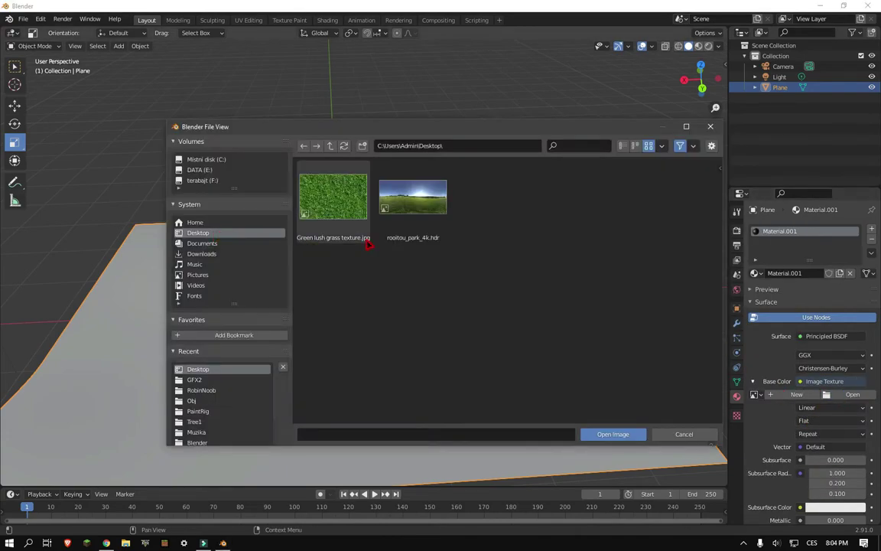
double_click(350, 216)
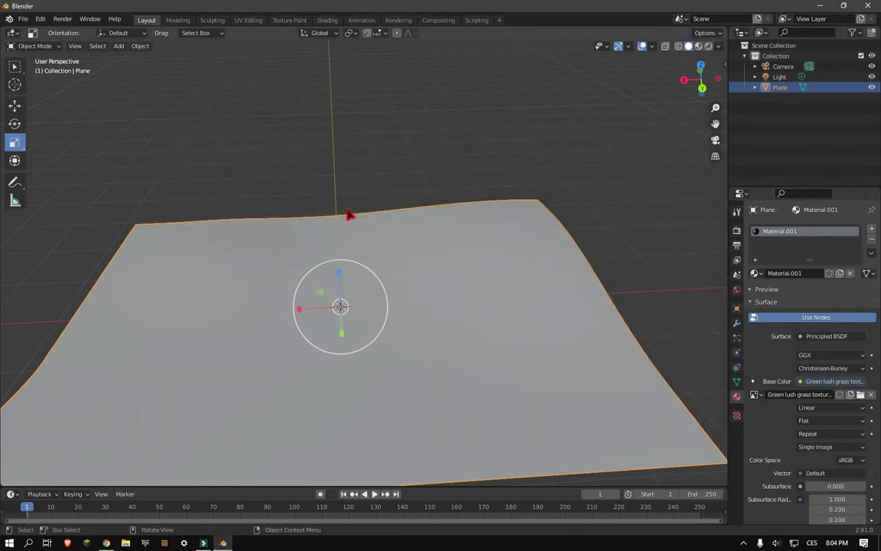
Switch the viewport to Material Preview and inspect the grass-textured terrain from a low angle.
click(698, 46)
key(alt+a)
key(shift+grave)
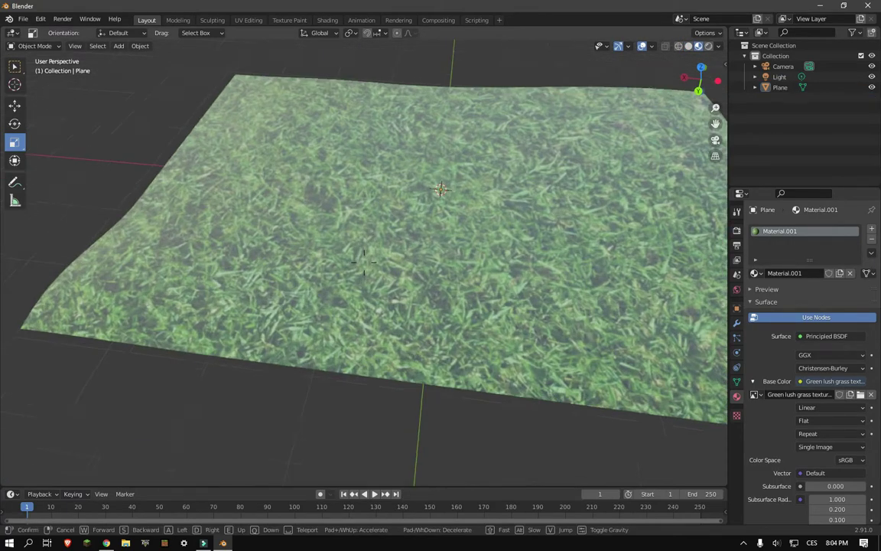
key(Escape)
click(497, 291)
middle_drag(497, 291, 365, 273)
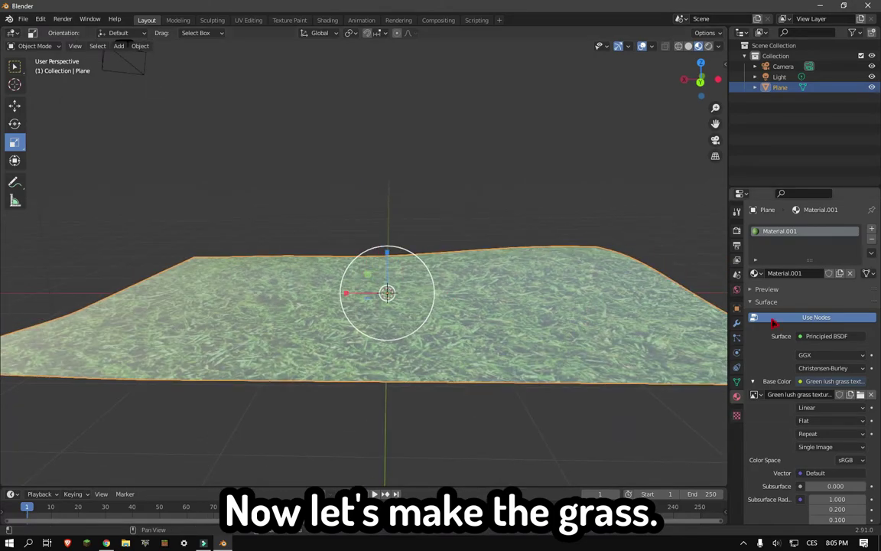
Add a Hair particle system to the plane and inspect the strands.
click(738, 338)
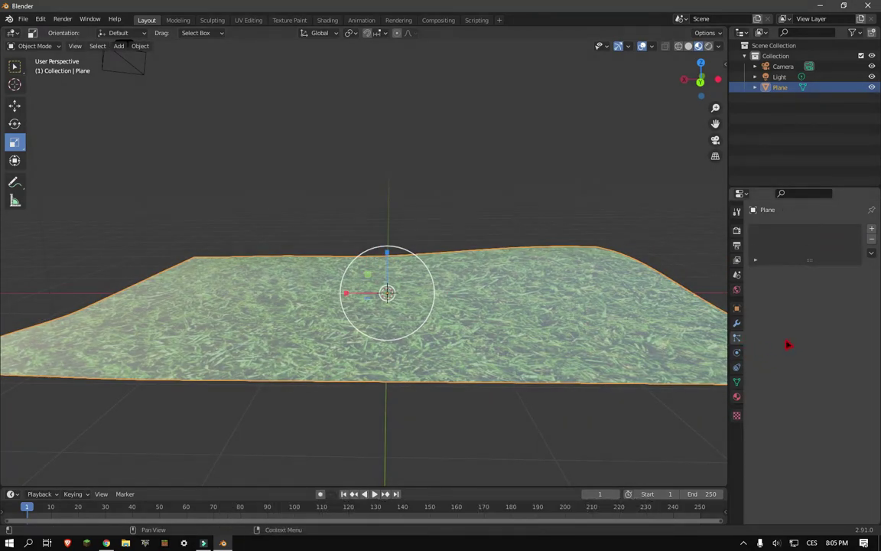
click(872, 230)
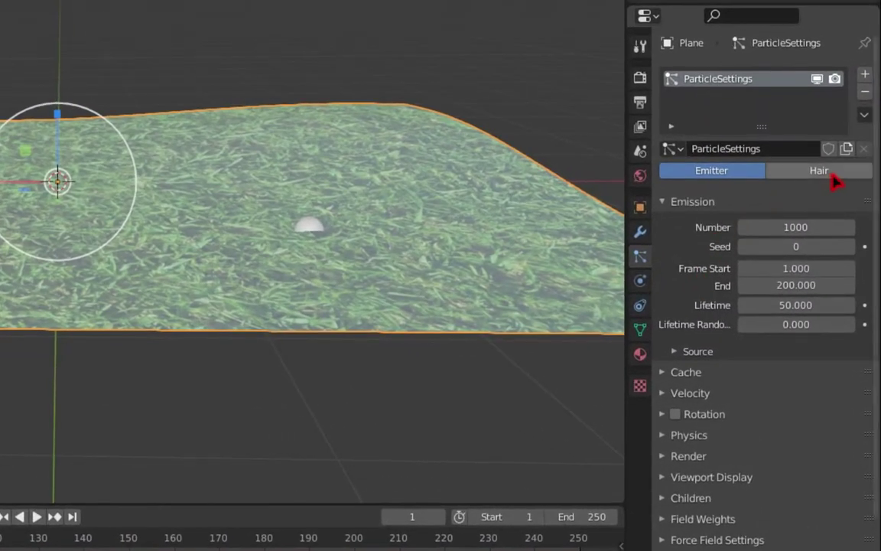
click(830, 172)
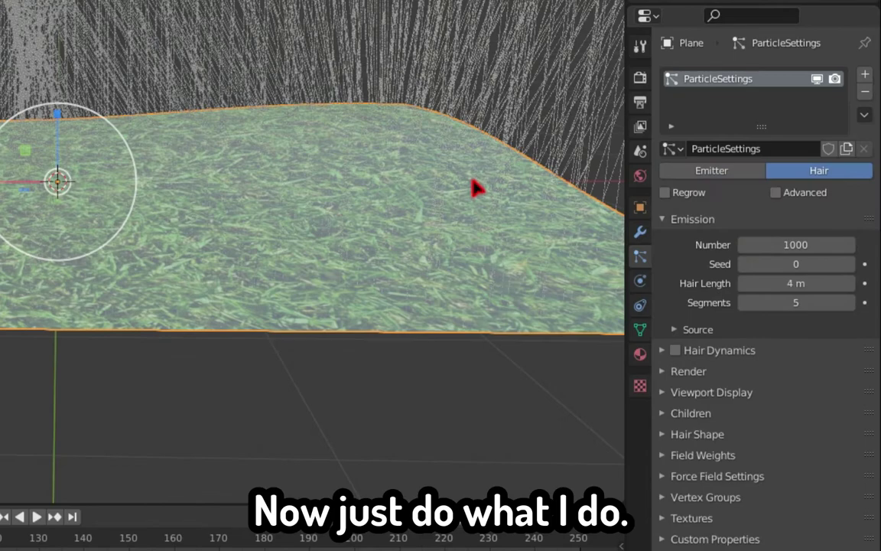
middle_drag(472, 186, 19, 130)
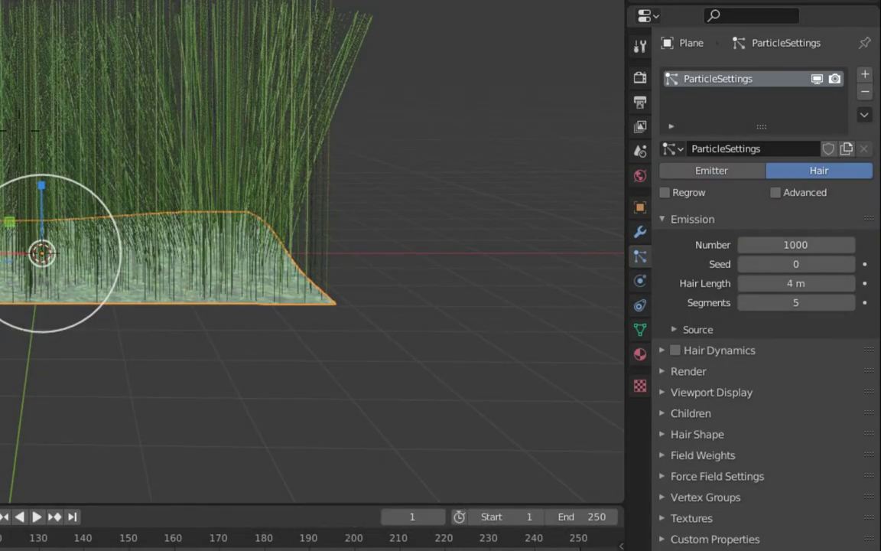
scroll(71, 205, up, 4)
middle_drag(18, 128, 20, 132)
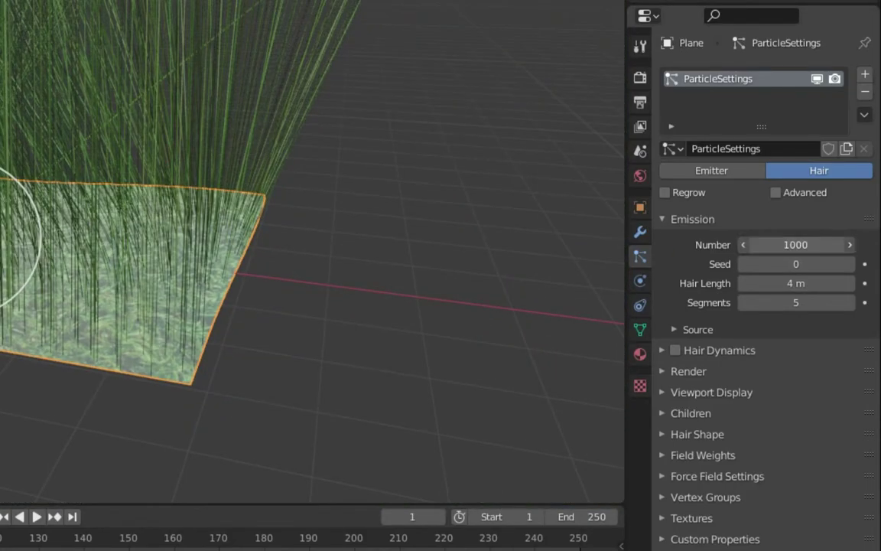
Set the hair Number to 3704 and Hair Length to 0.68 m.
mouse_move(796, 244)
mouse_down()
mouse_move(853, 244)
mouse_move(777, 244)
mouse_move(784, 244)
mouse_up()
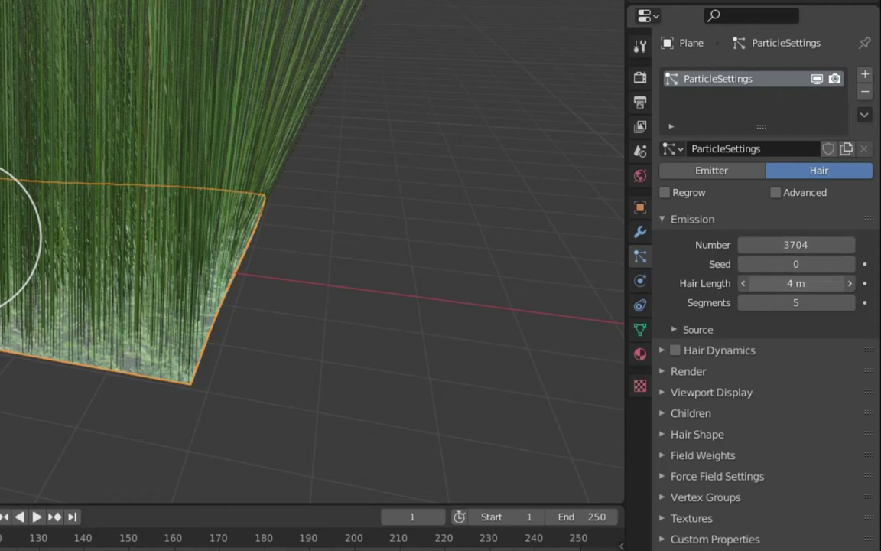
drag(795, 284, 785, 283)
scroll(344, 282, up, 5)
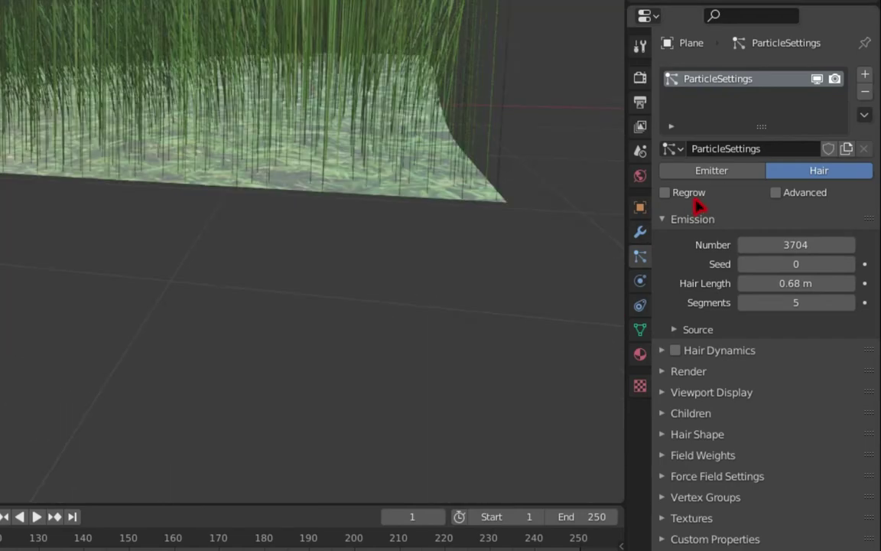
Set Seed to 53 and hair physics to Brownian 0.150, Drag 0.066, Mass 1.279 kg.
drag(771, 263, 781, 263)
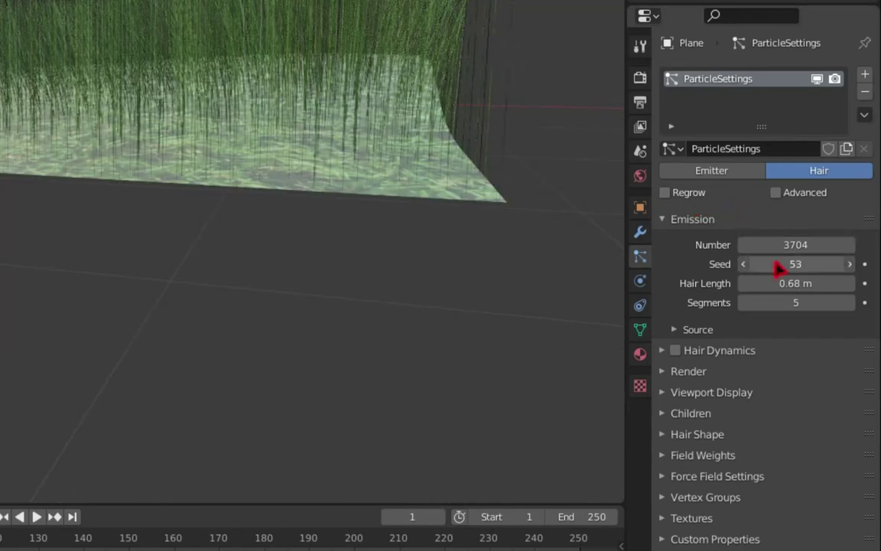
click(776, 194)
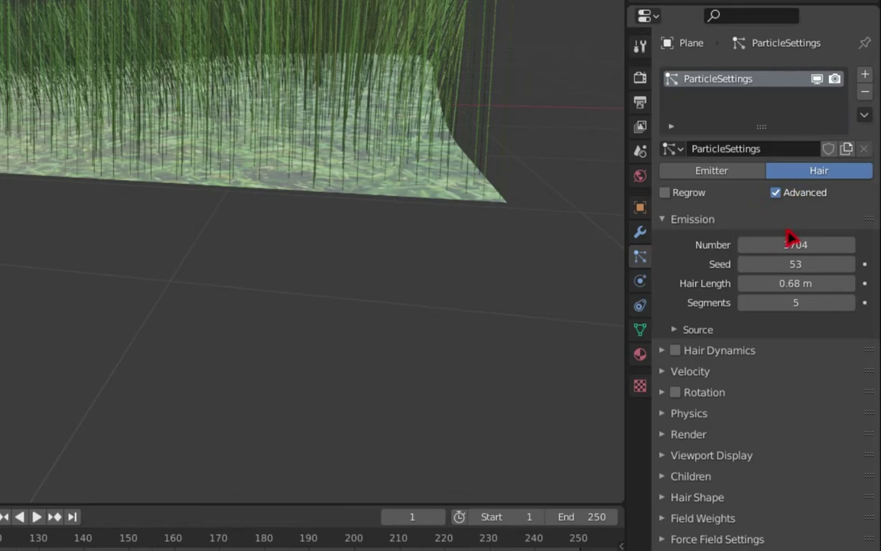
scroll(754, 375, down, 2)
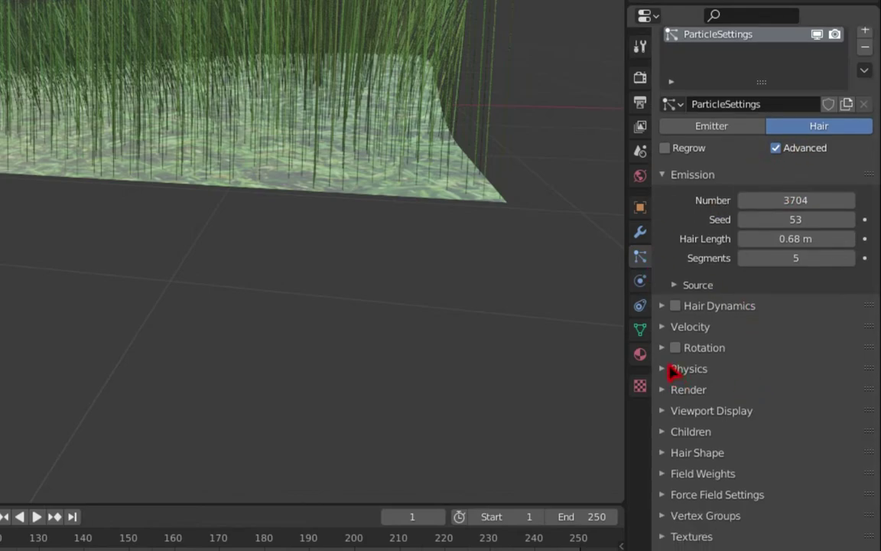
click(674, 371)
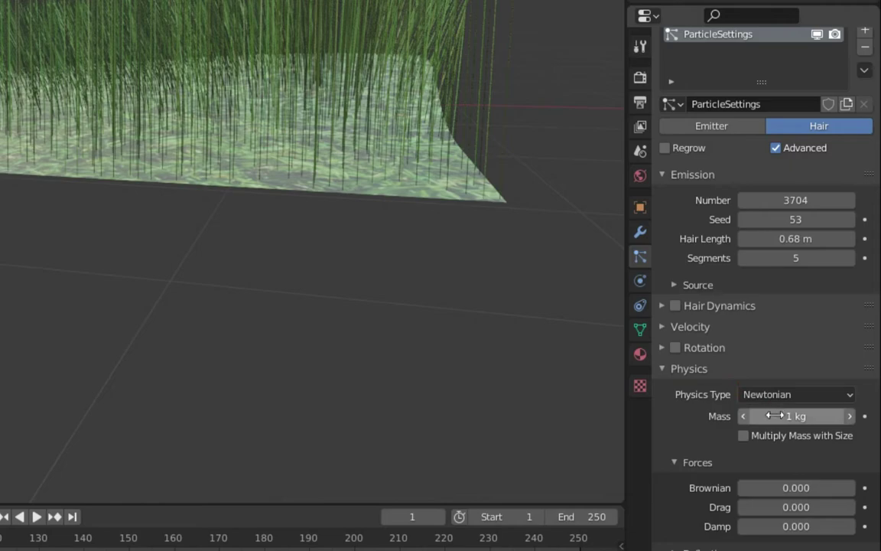
mouse_move(751, 490)
mouse_down()
mouse_move(795, 488)
mouse_move(757, 488)
mouse_move(765, 487)
mouse_up()
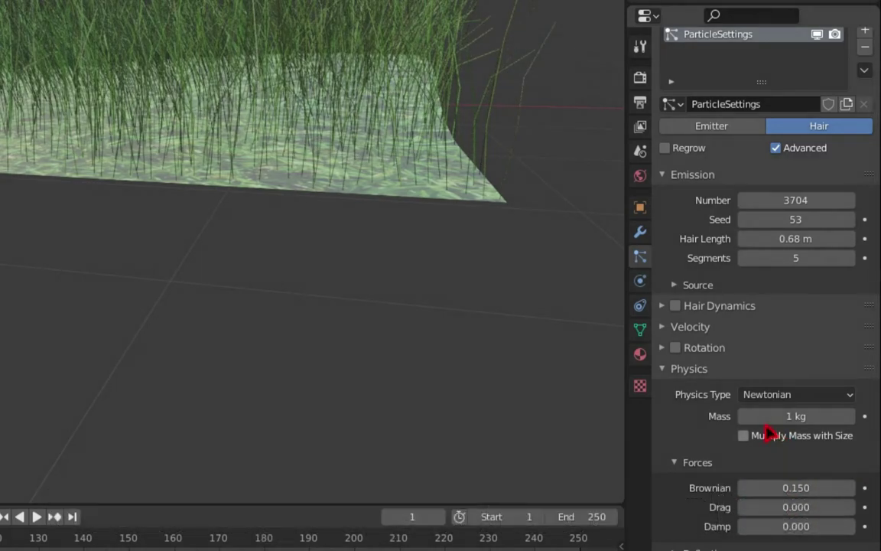
drag(795, 415, 793, 415)
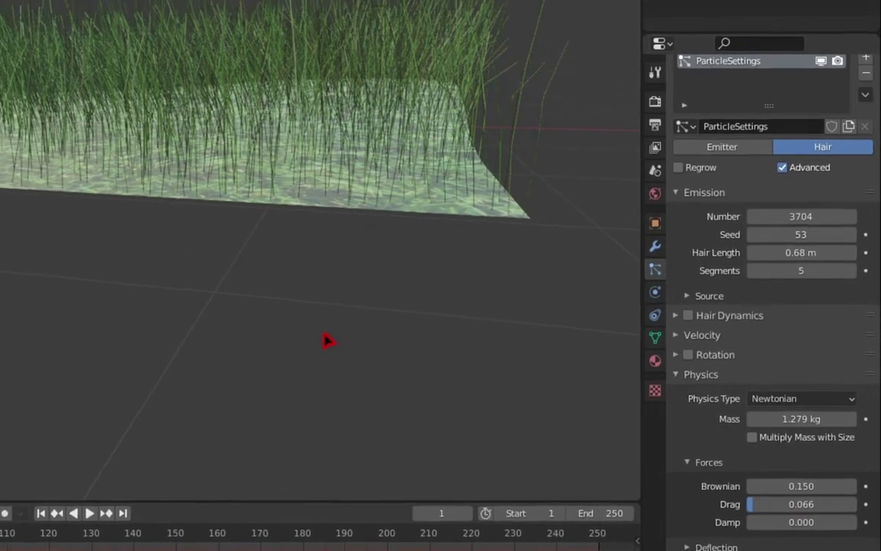
Fly through the scene to inspect the 0.27 m grass, ending at a low side view.
key(shift+grave)
key(w)
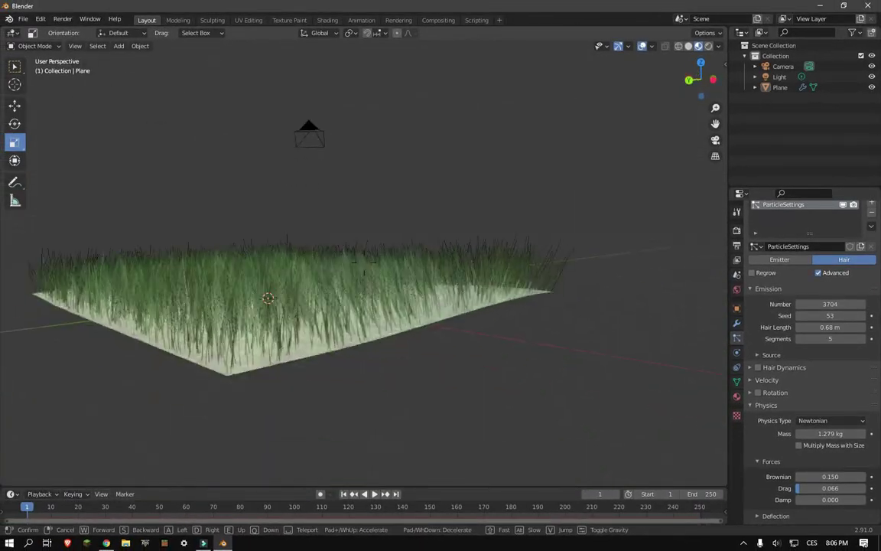
key(w)
key(w)
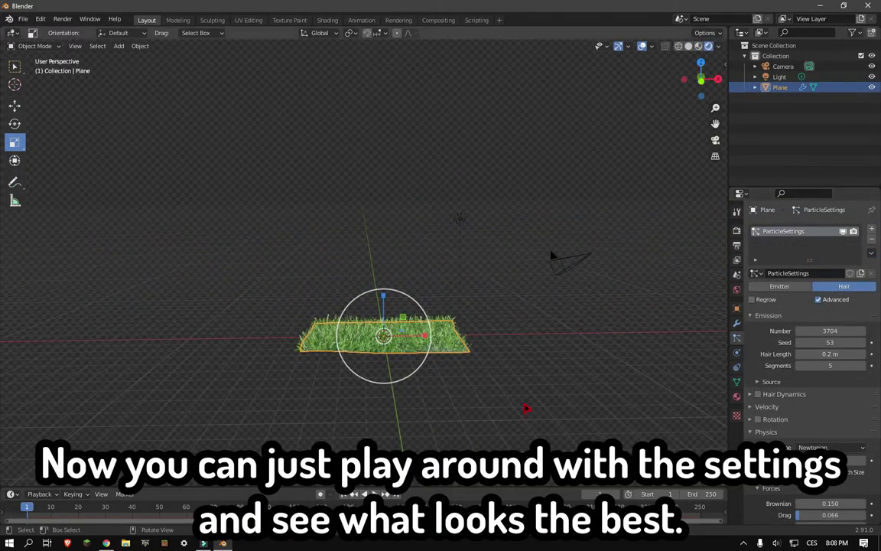
key(shift+grave)
key(w)
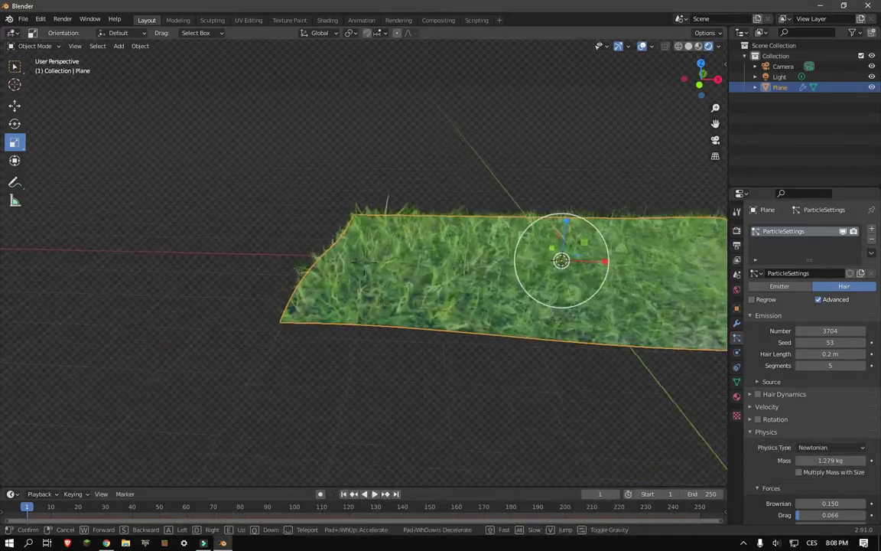
key(s)
key(w)
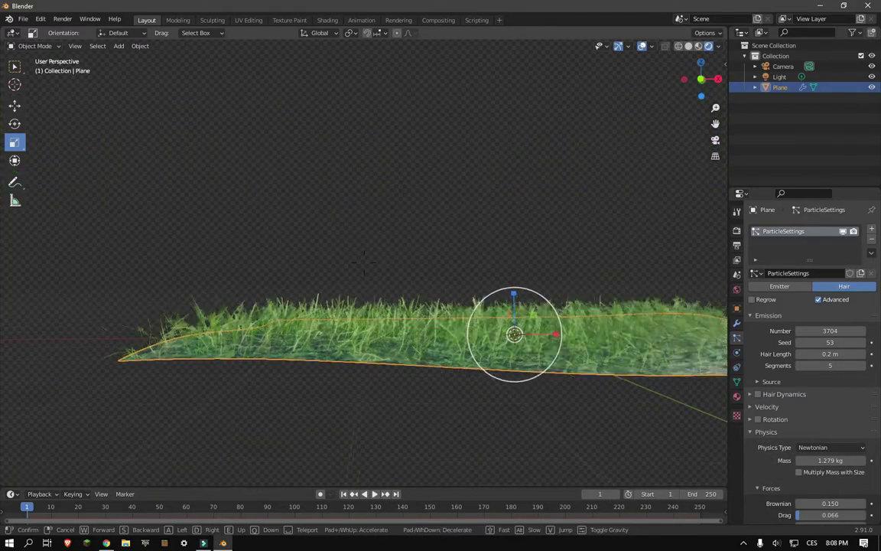
click(363, 263)
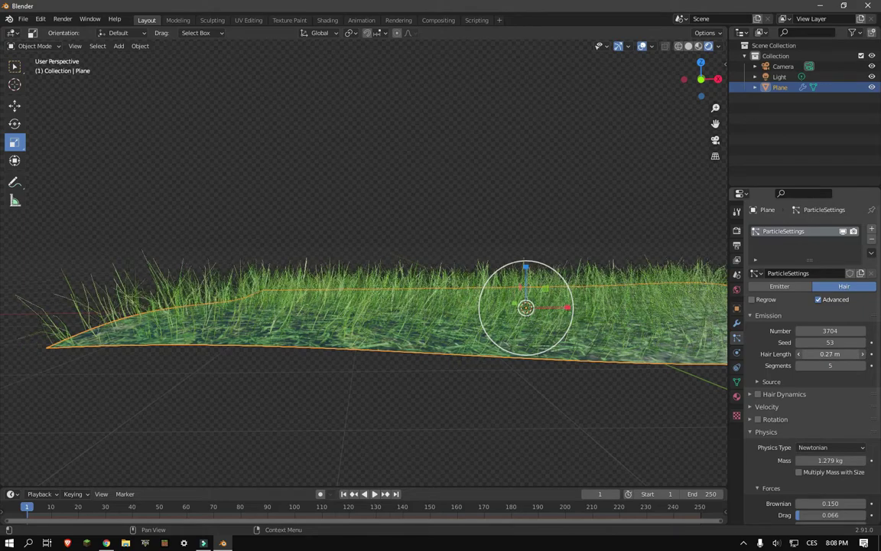